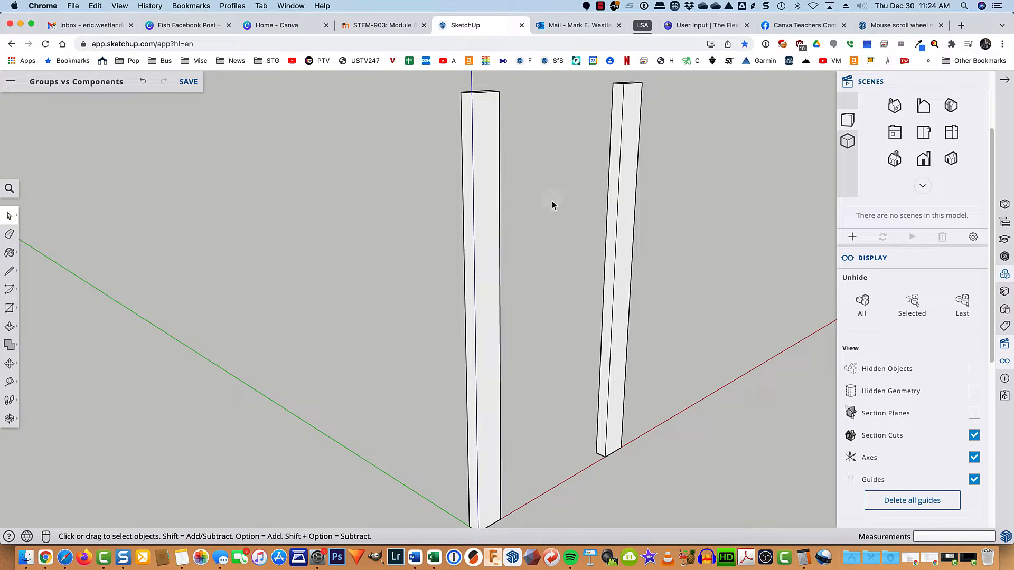
click(477, 93)
key(m)
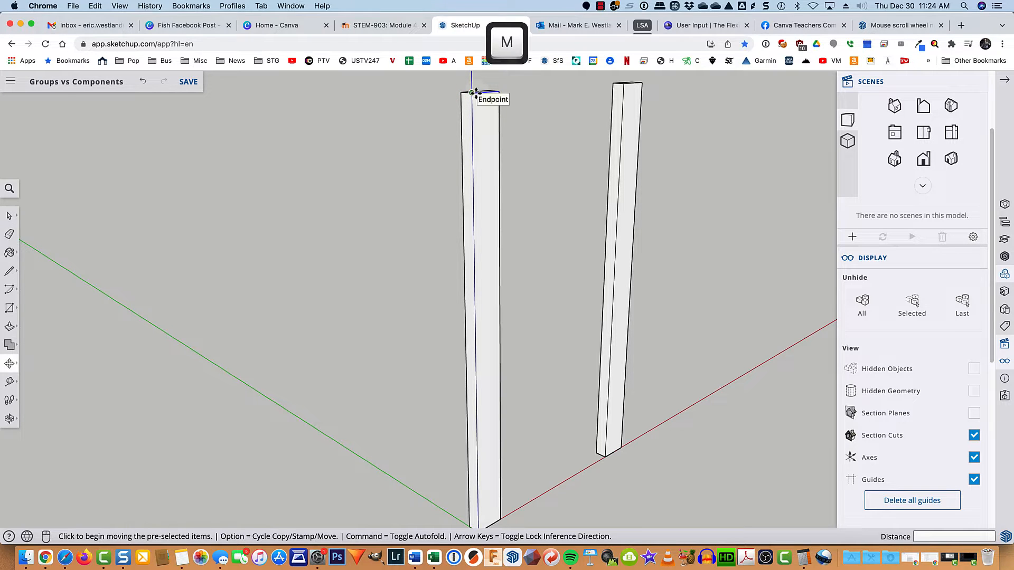
click(477, 93)
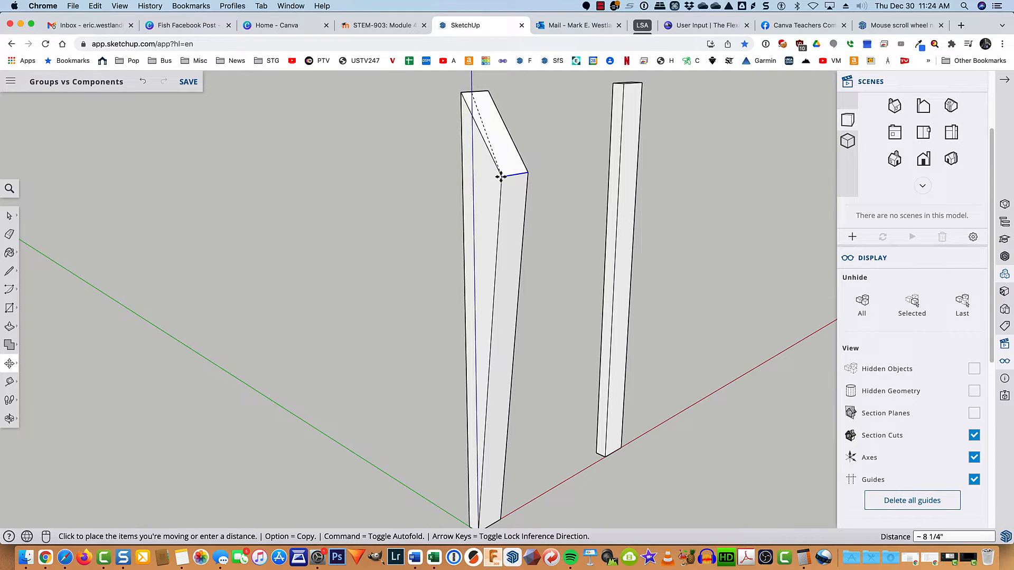
key(Escape)
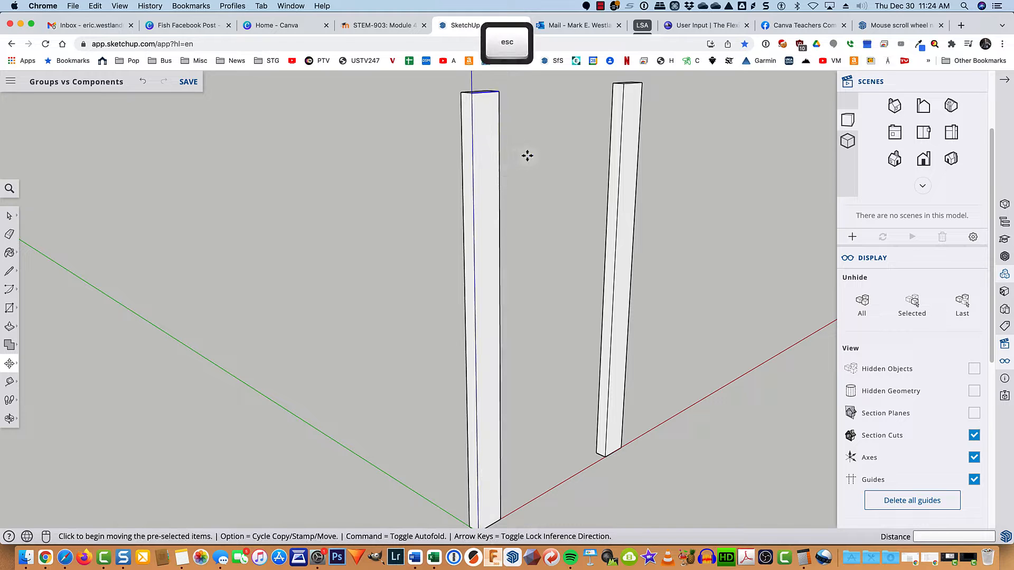
Select all connected geometry of the post at the origin and make it a group.
key(space)
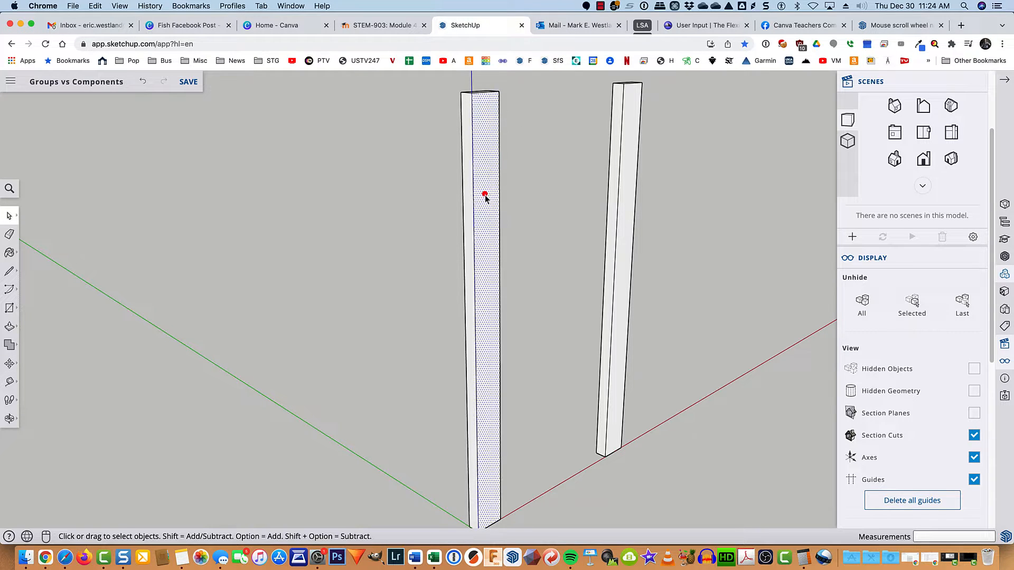
triple_click(485, 199)
right_click(486, 199)
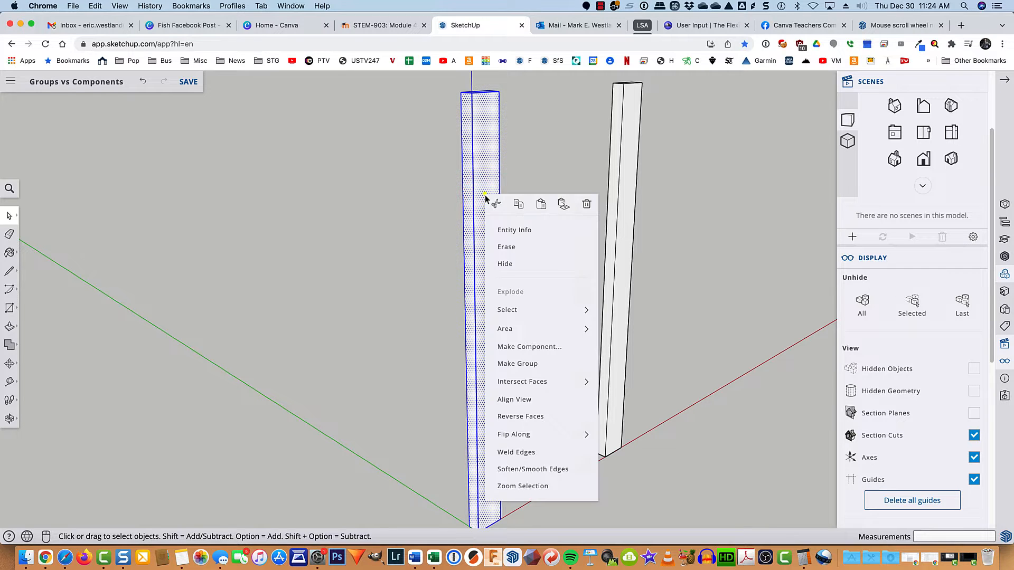
click(502, 363)
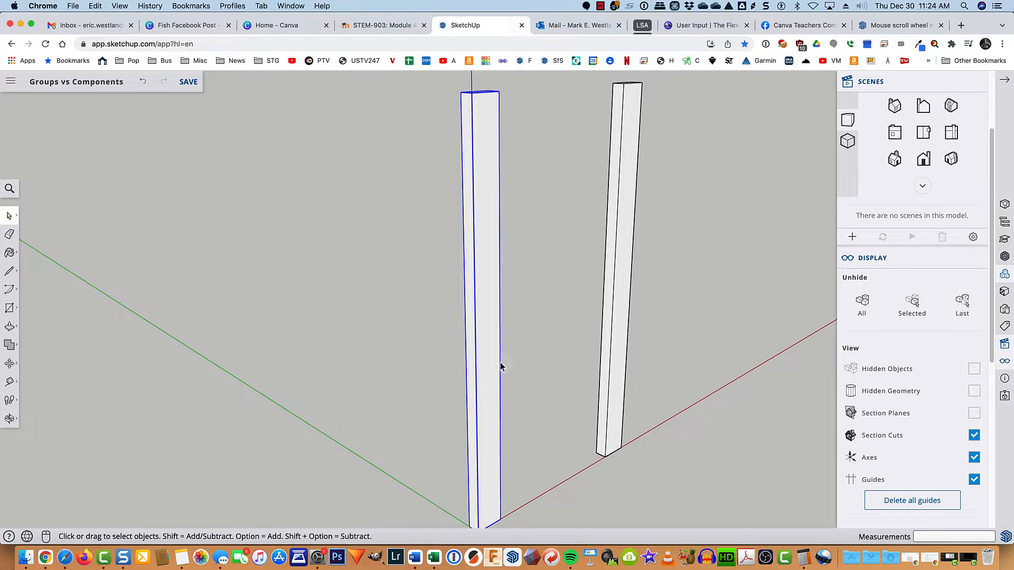
Copy the grouped post about 1' 10 1/4" along the green axis from its bottom corner.
key(m)
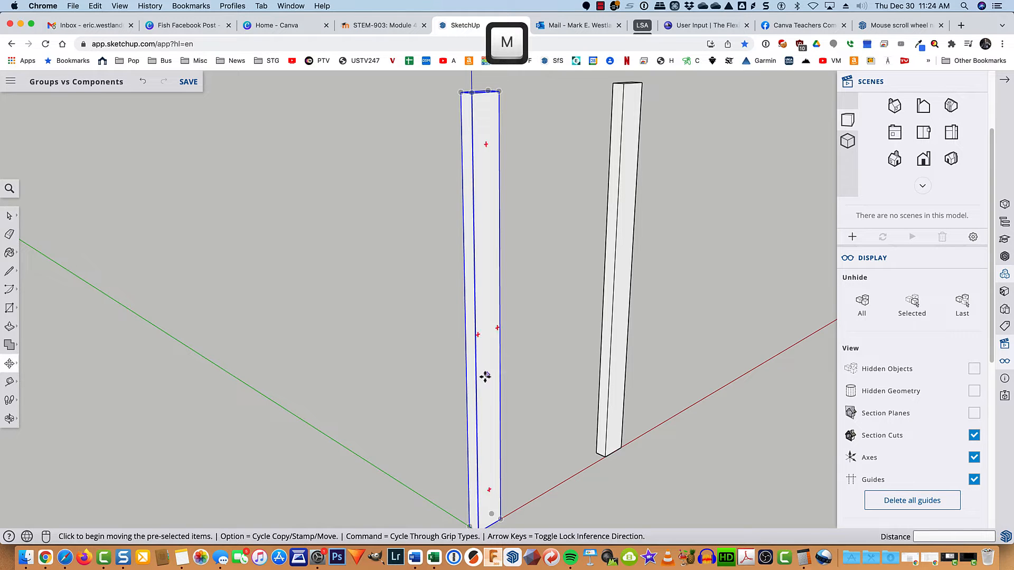
click(468, 526)
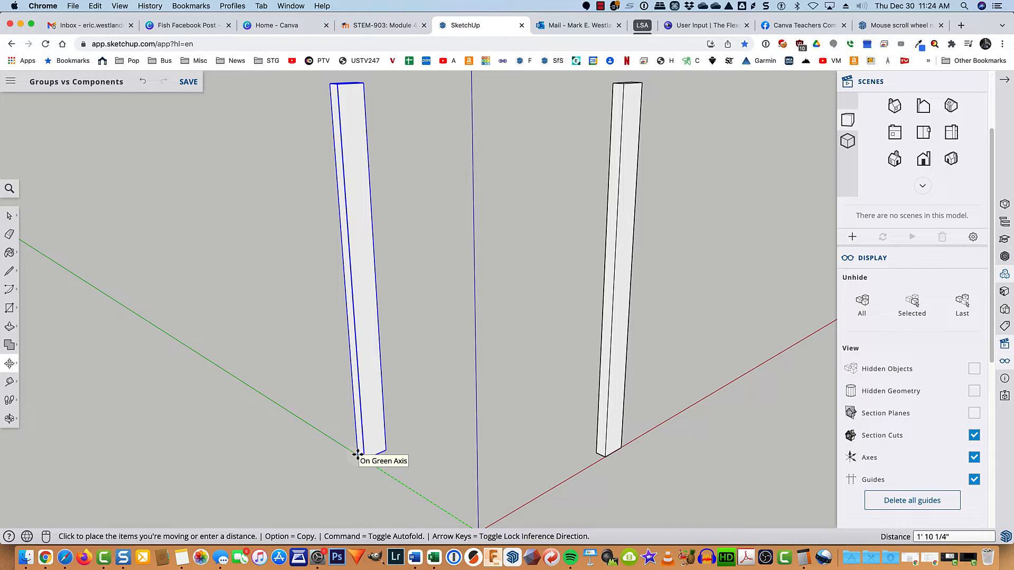
key(alt)
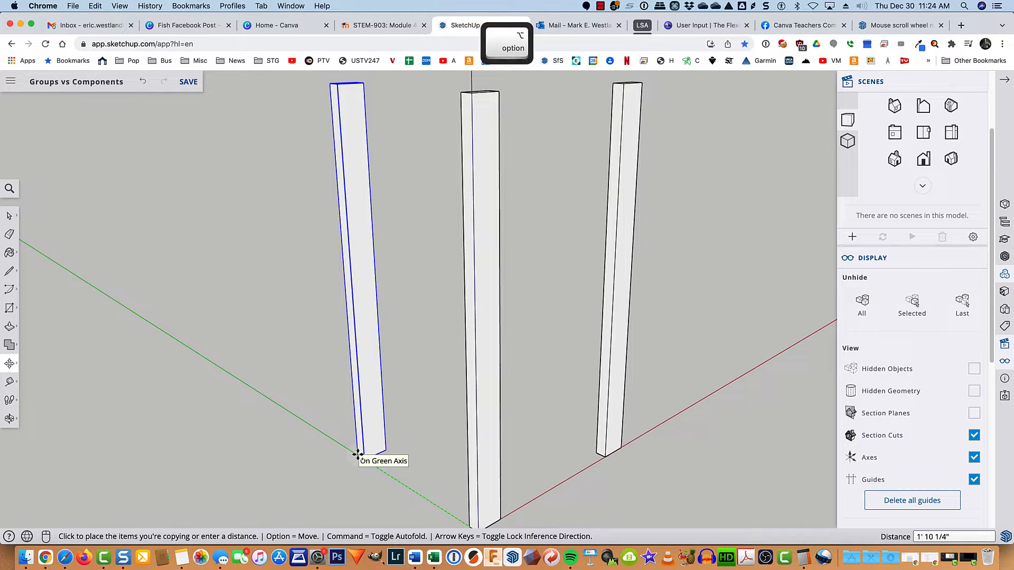
click(358, 454)
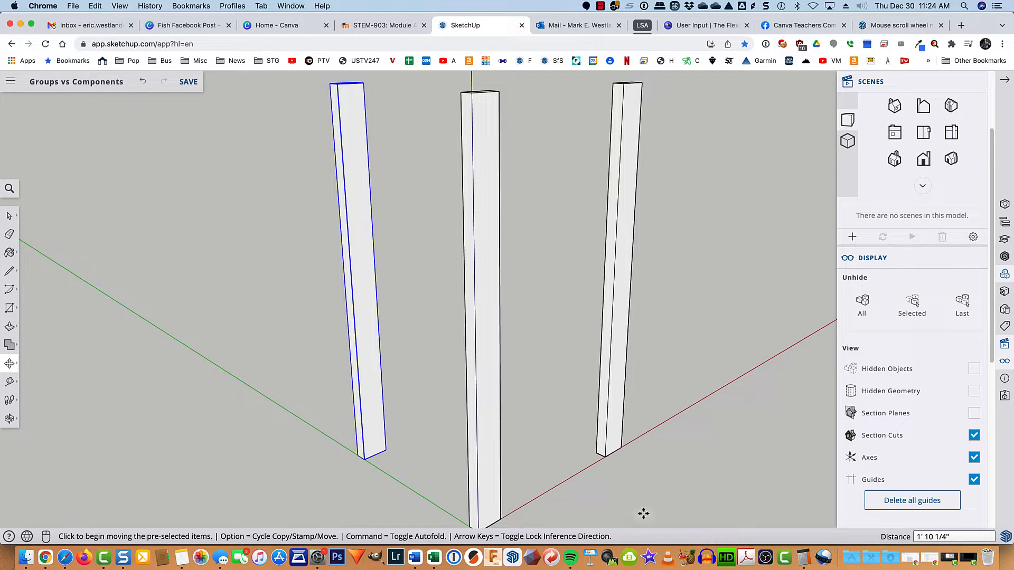
Copy the group on the green axis and paste the duplicate farther along that axis.
key(space)
click(408, 428)
click(380, 408)
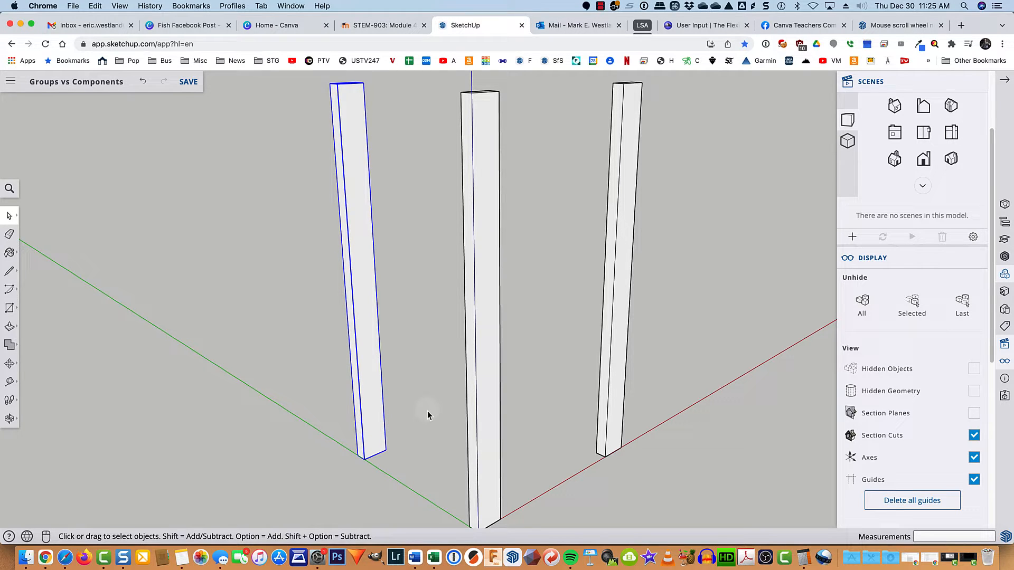
key(super)
key(super+c)
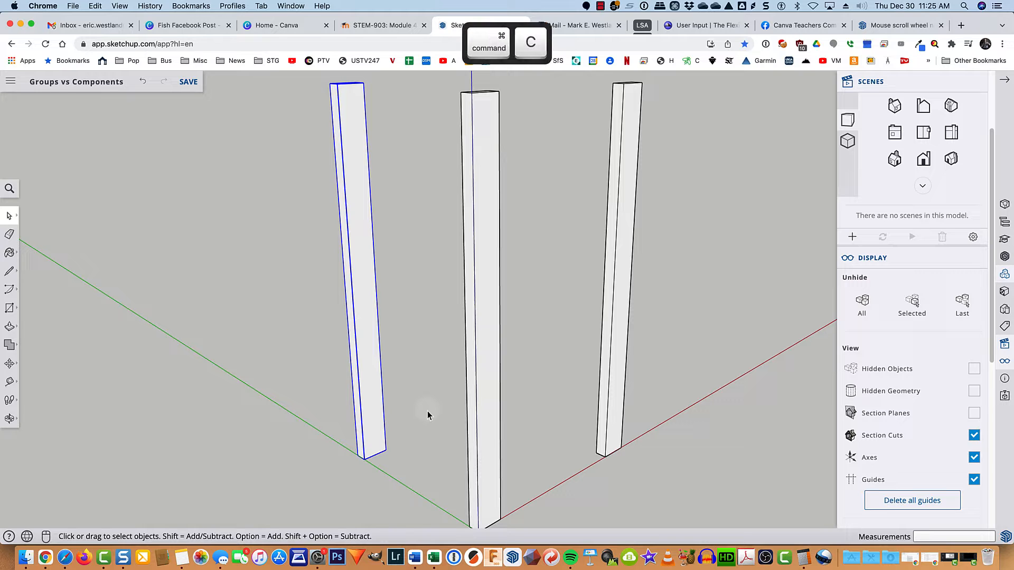
key(super+v)
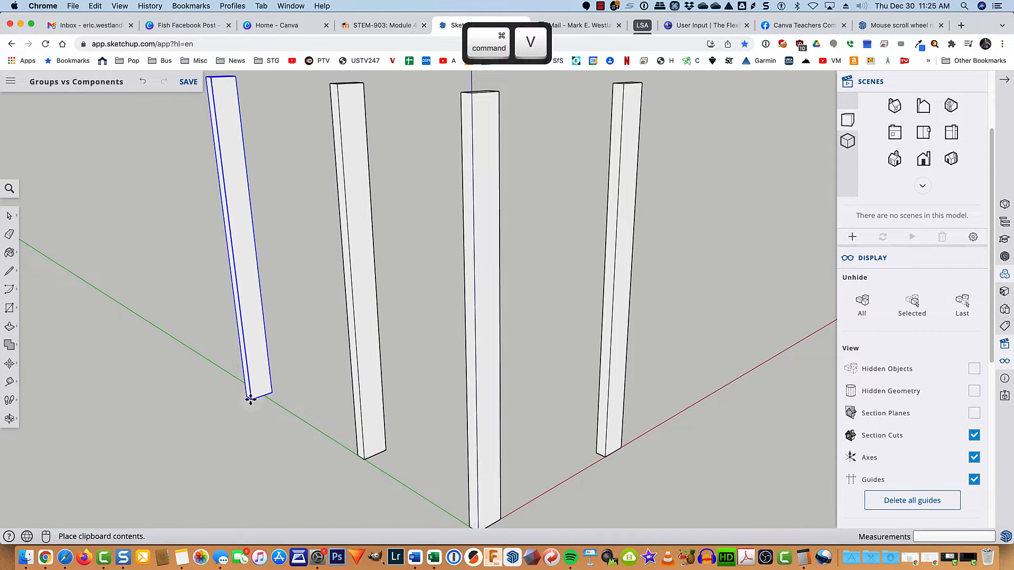
click(255, 391)
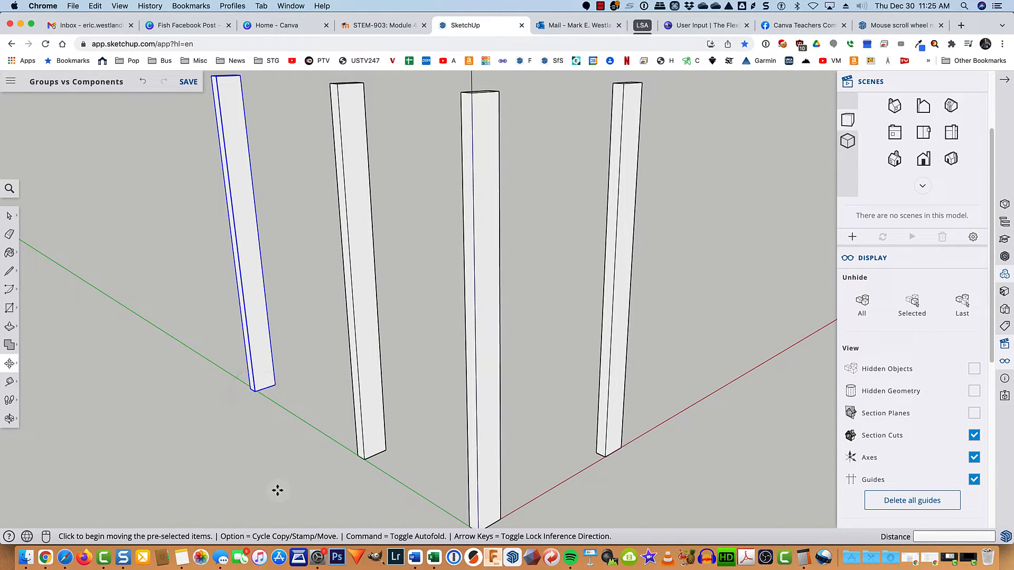
key(space)
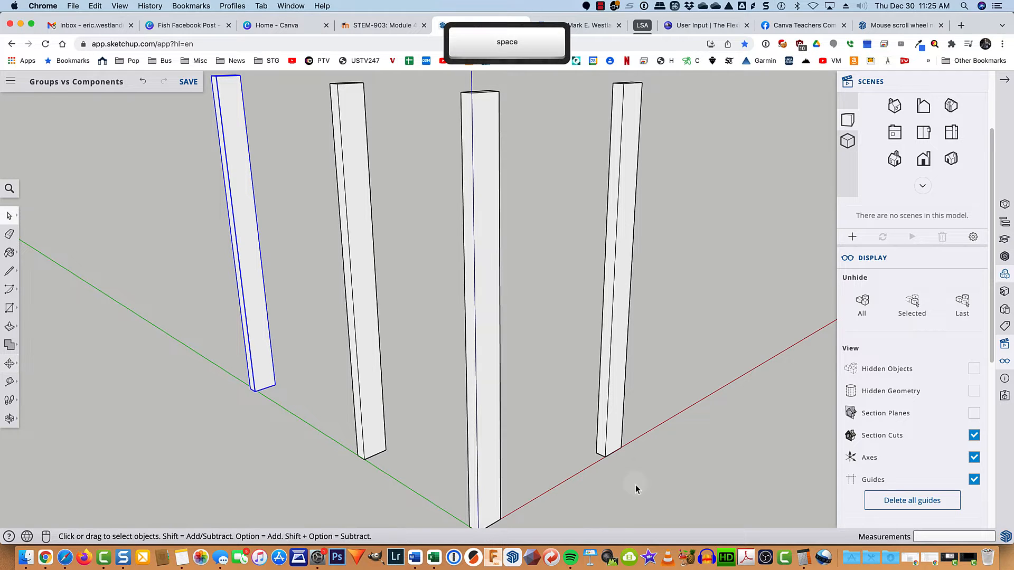
Select all connected geometry of the post on the red axis and make it a component named 4' 2x4.
click(613, 407)
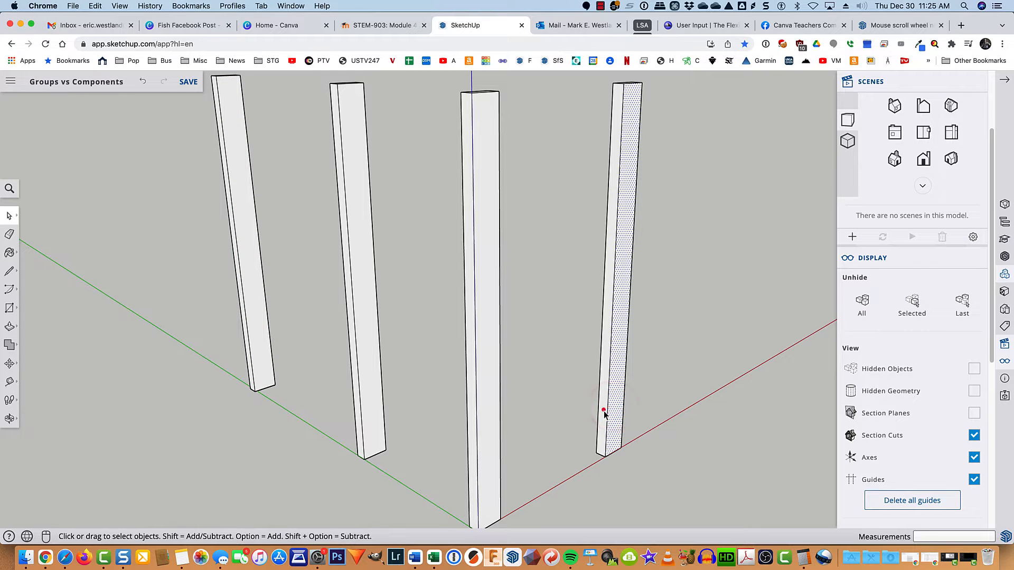
click(604, 411)
click(615, 409)
double_click(613, 411)
double_click(613, 411)
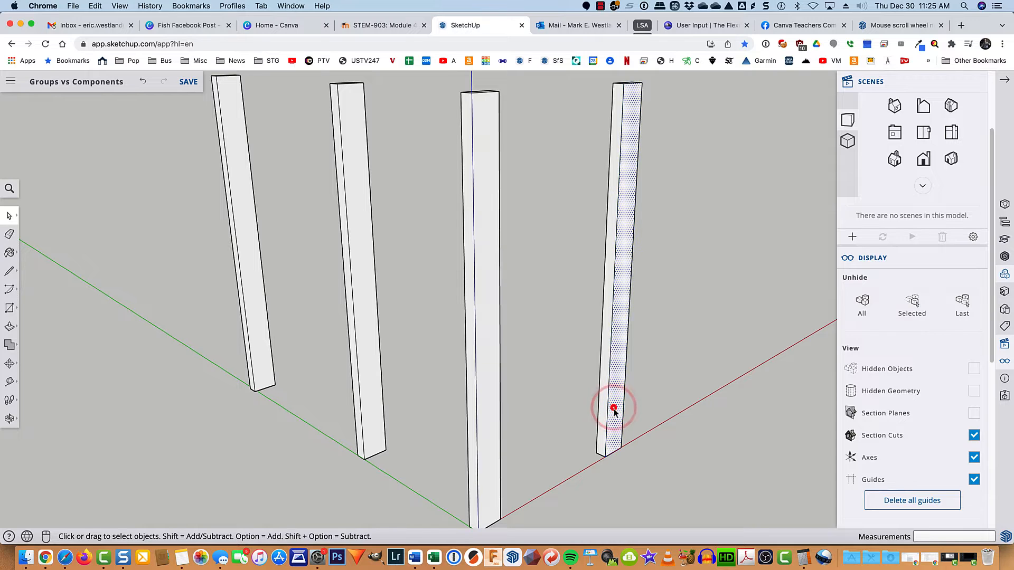
triple_click(614, 411)
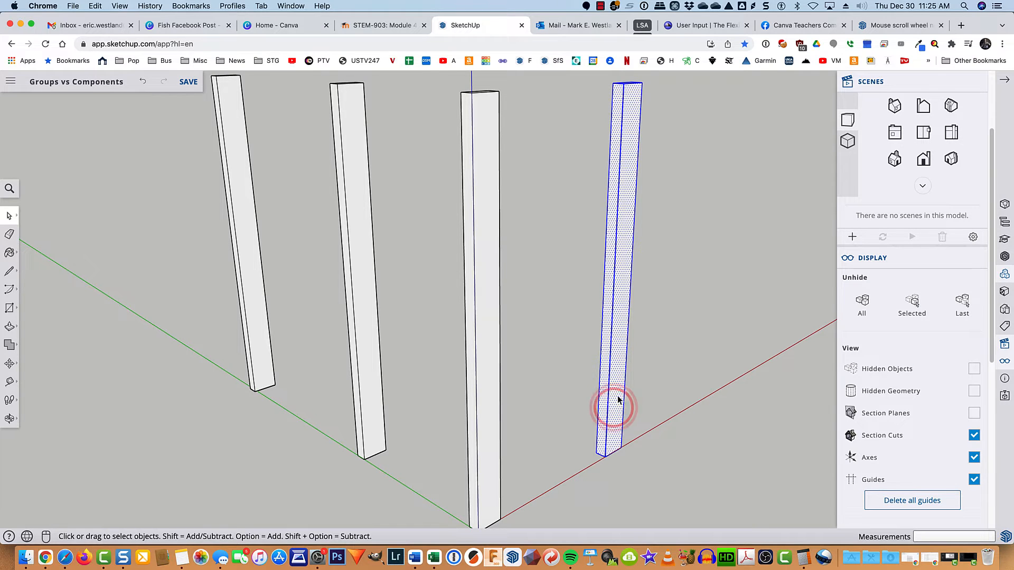
right_click(615, 389)
click(615, 385)
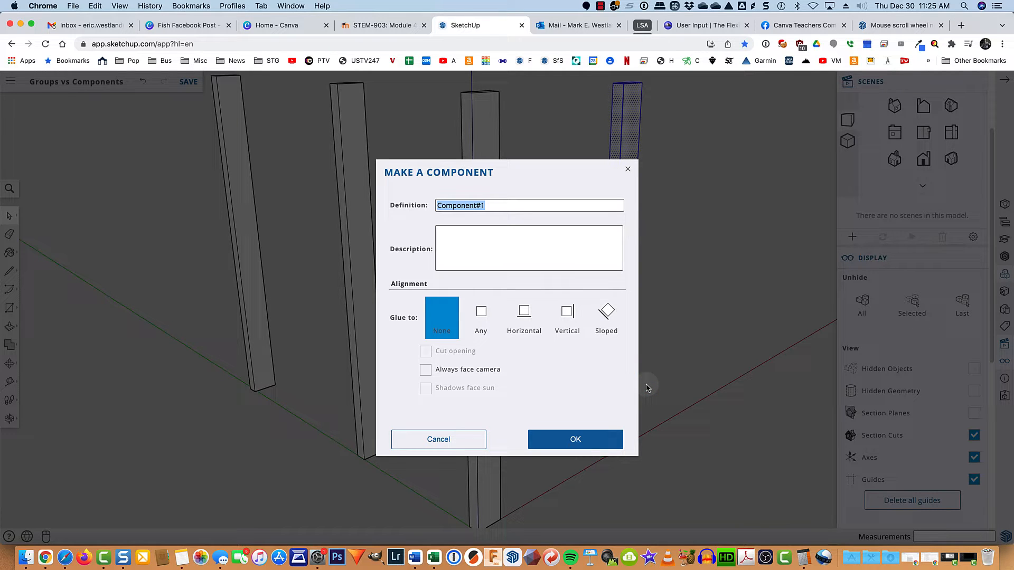
text(4)
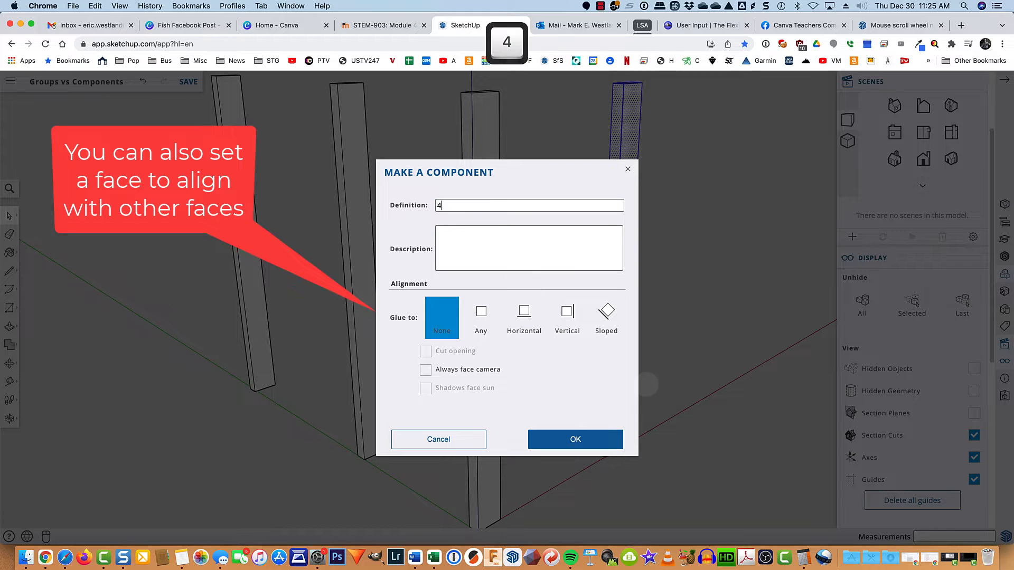
text(' 2x4)
key(Return)
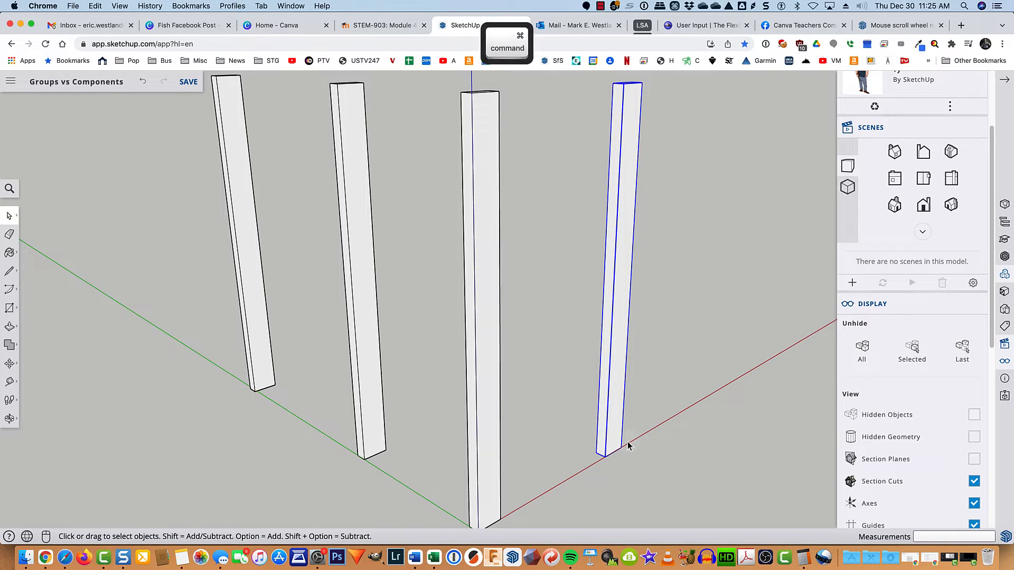
Copy the 4' 2x4 component and paste the duplicate between the two axes, behind the post at the origin.
key(super+c)
key(super+v)
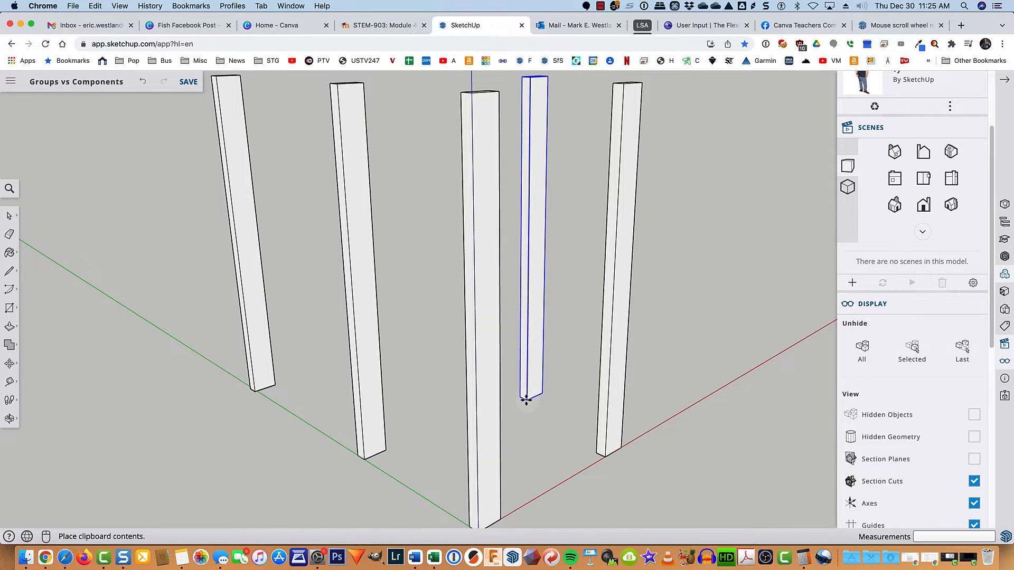
click(527, 397)
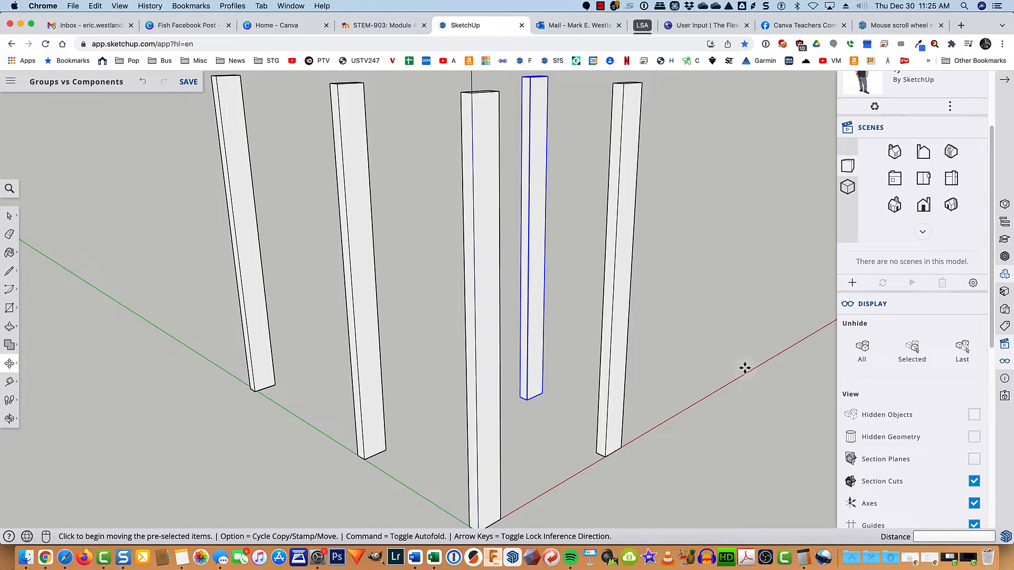
Insert another 4' 2x4 from the model's component library on the red axis, beyond the original component.
scroll(883, 248, up, 3)
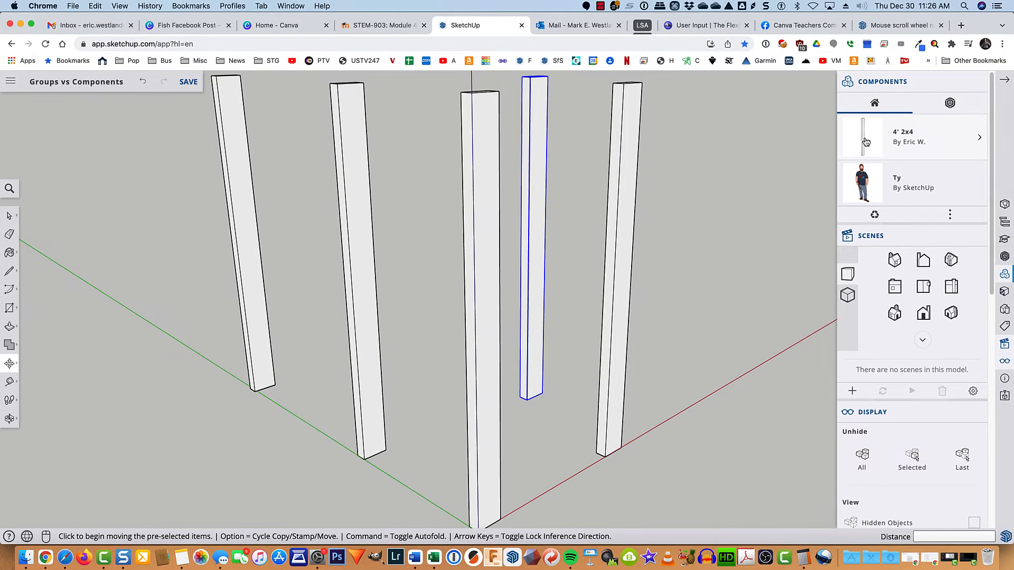
click(718, 213)
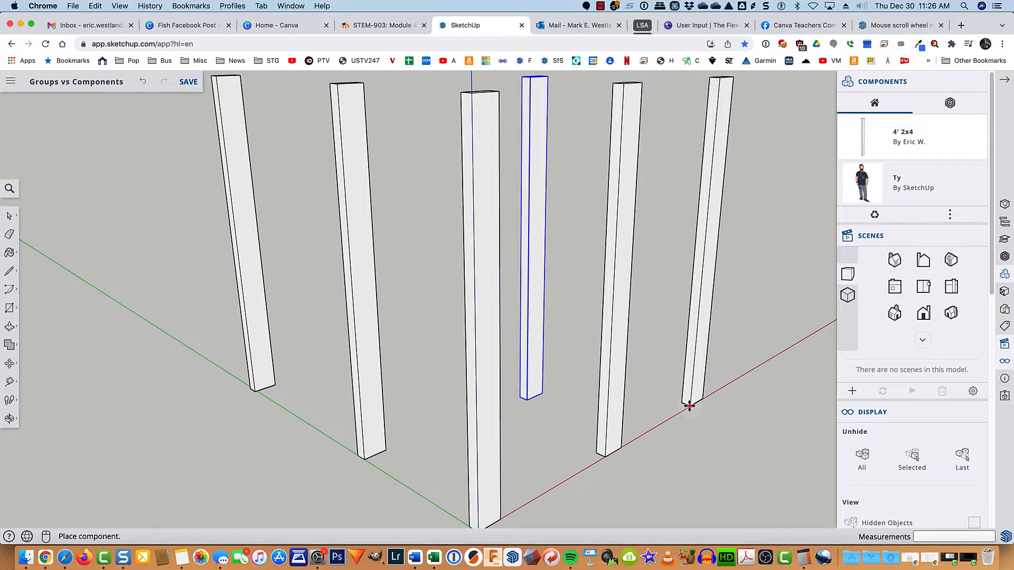
click(689, 406)
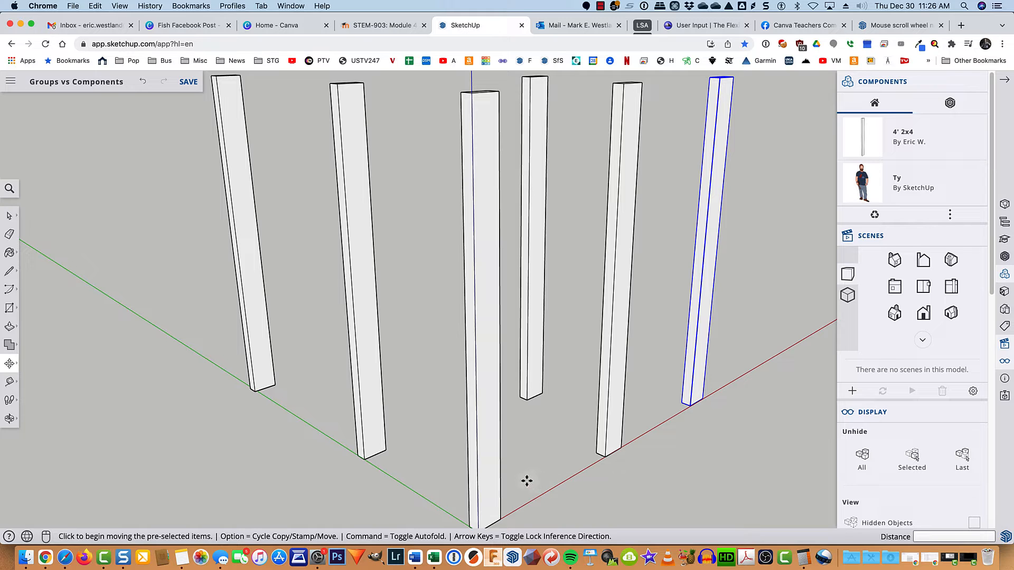
Inside the group at the origin, move the narrow side face 2" outward along the red axis, and close the group.
key(space)
click(483, 476)
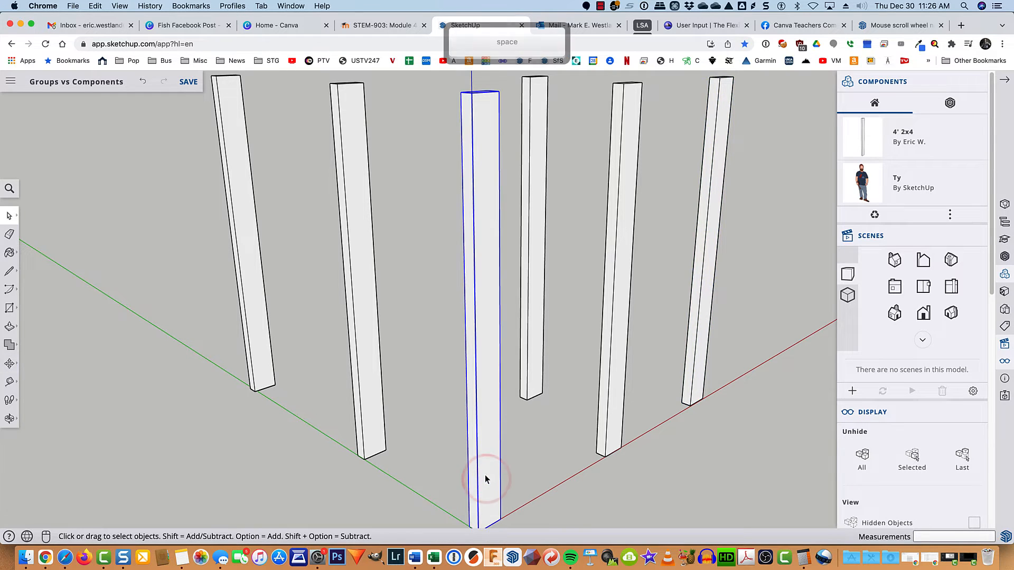
double_click(484, 428)
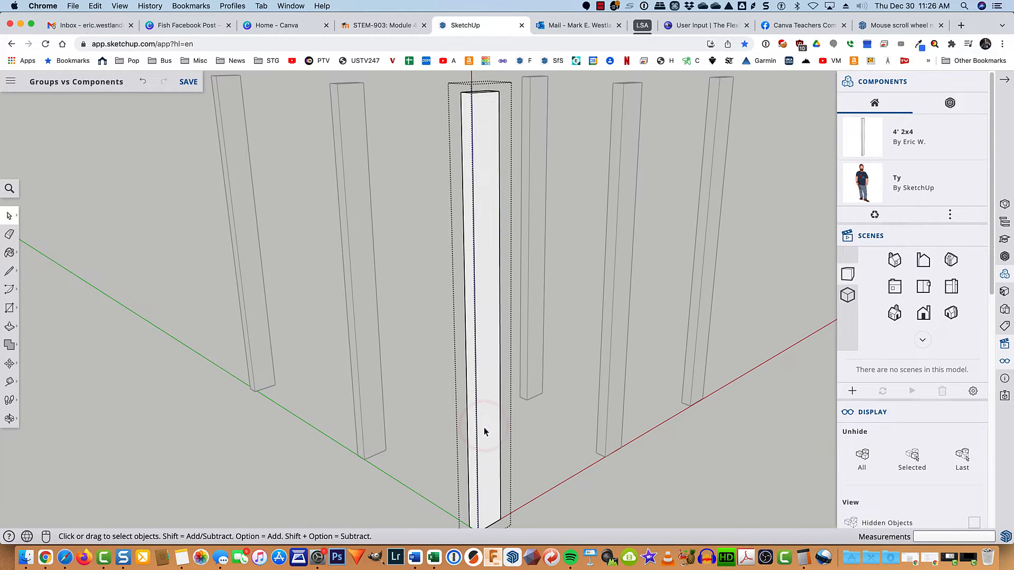
click(473, 433)
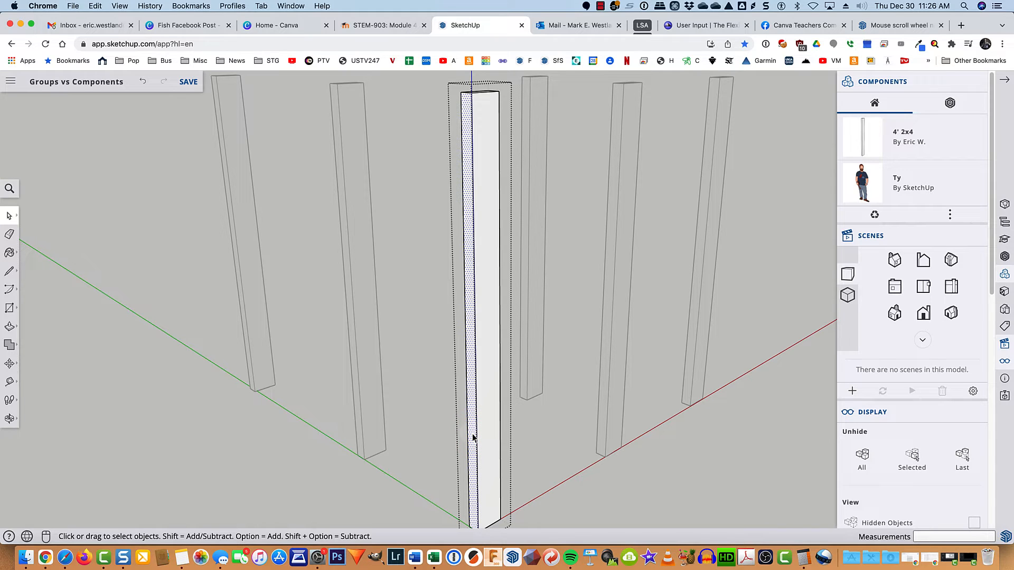
key(m)
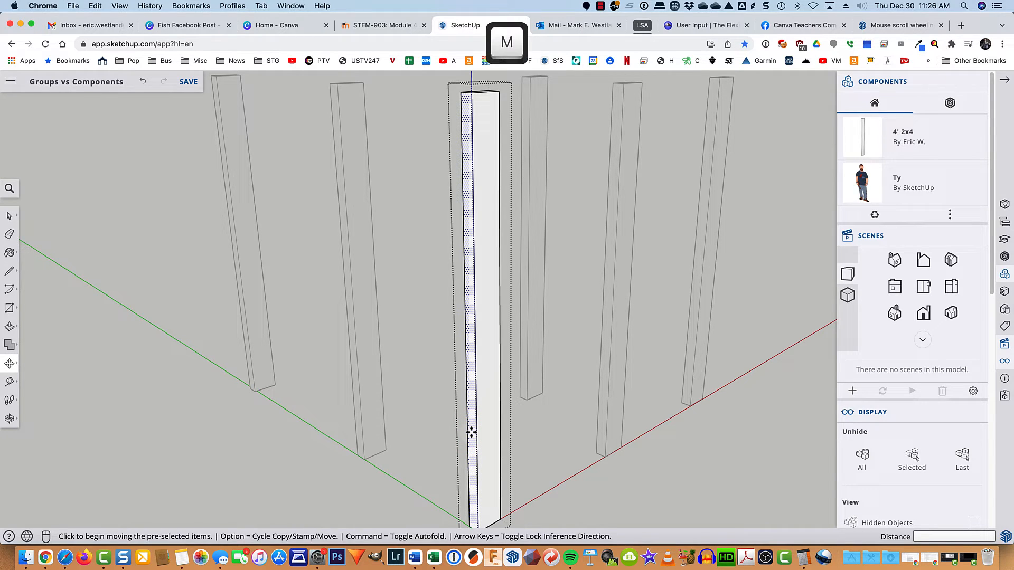
click(471, 432)
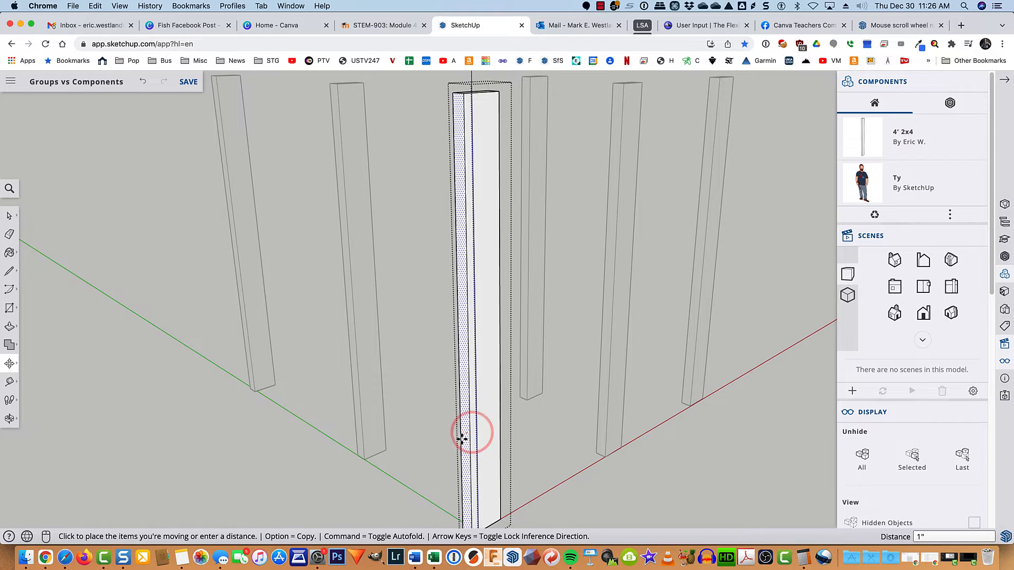
text(2)
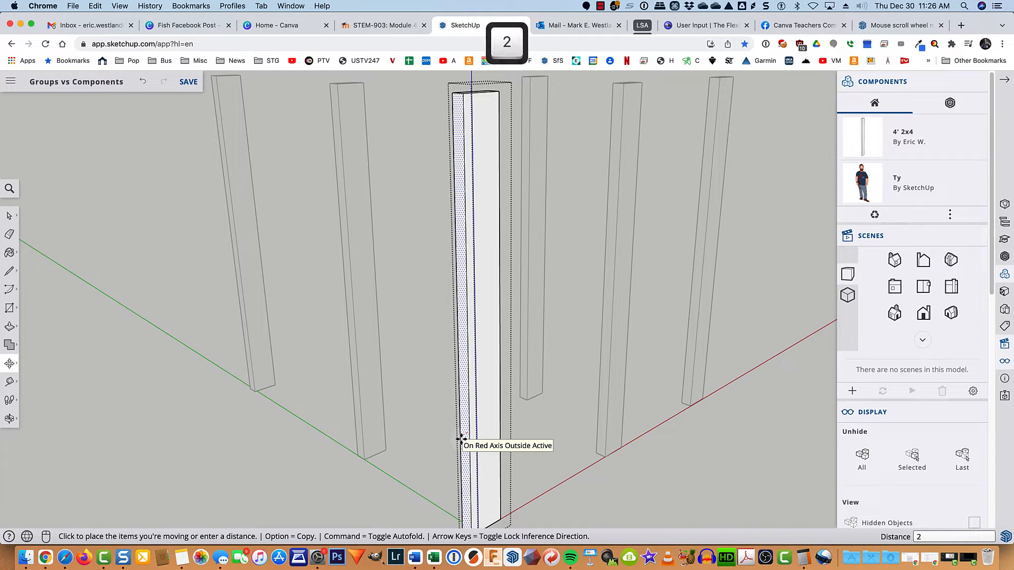
key(Return)
key(space)
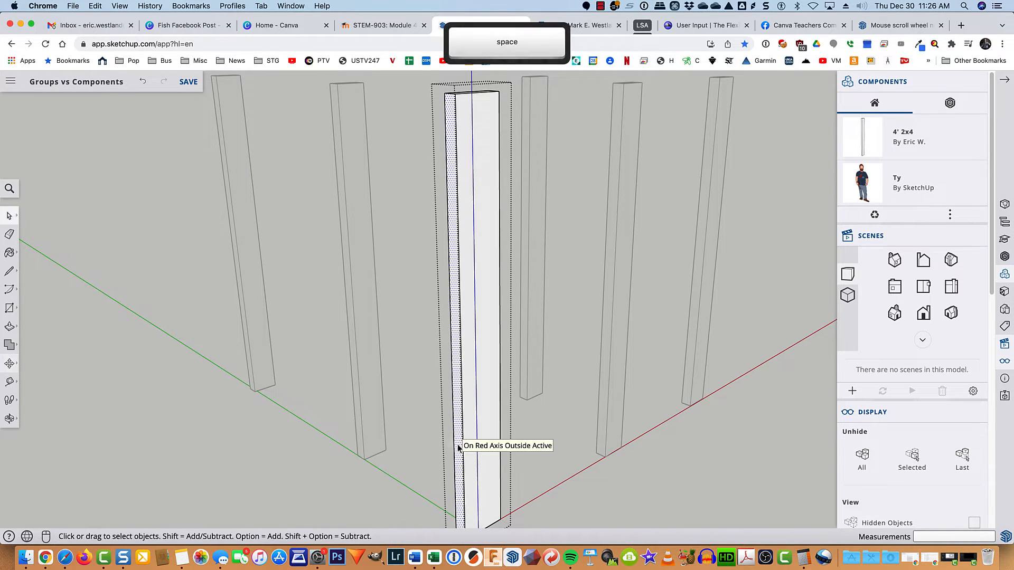
click(412, 457)
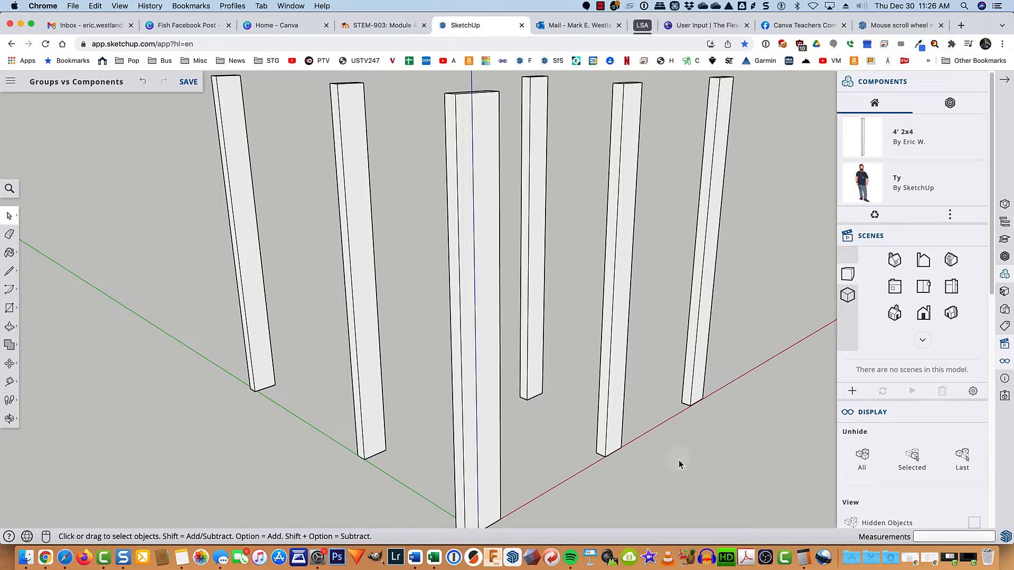
Inside the nearer 4' 2x4 component on the red axis, Push/Pull the narrow side face 2" outward, and close the component.
click(605, 365)
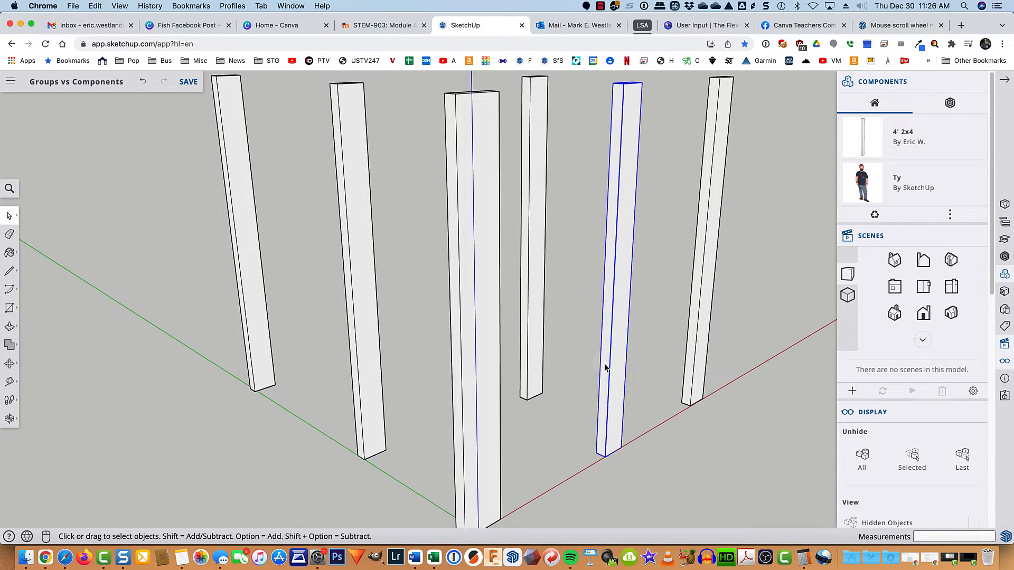
right_click(605, 364)
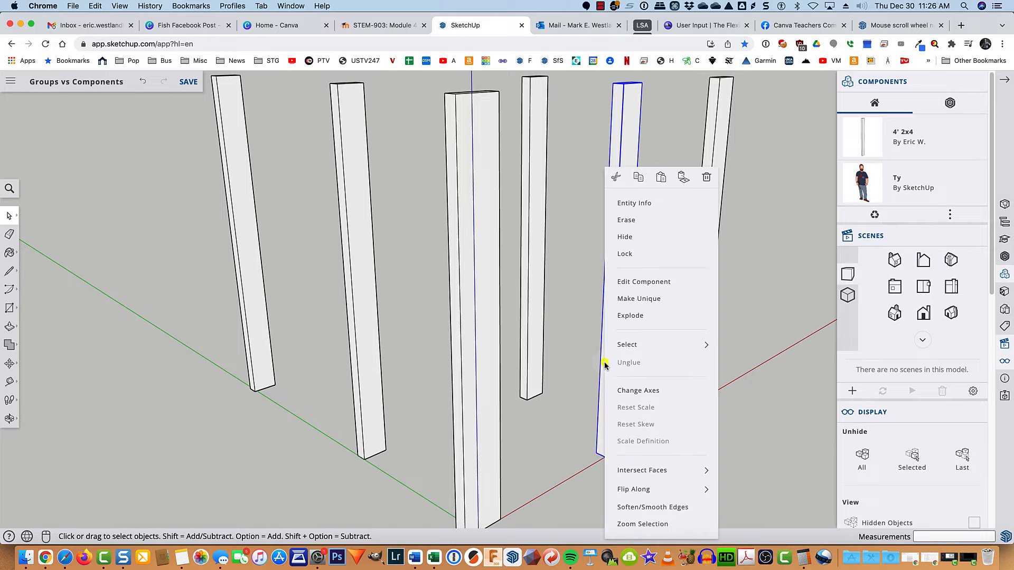
click(637, 283)
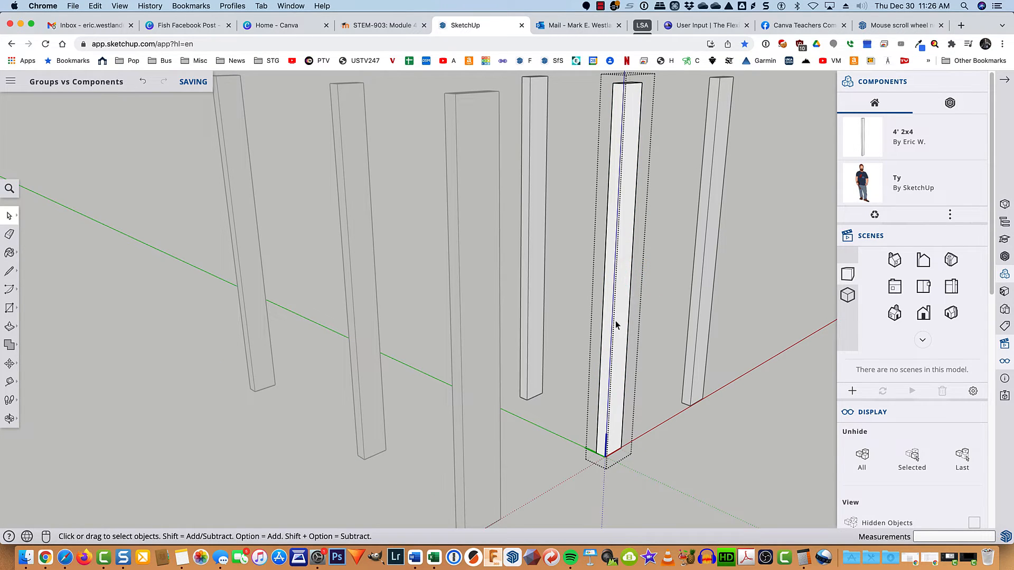
click(607, 339)
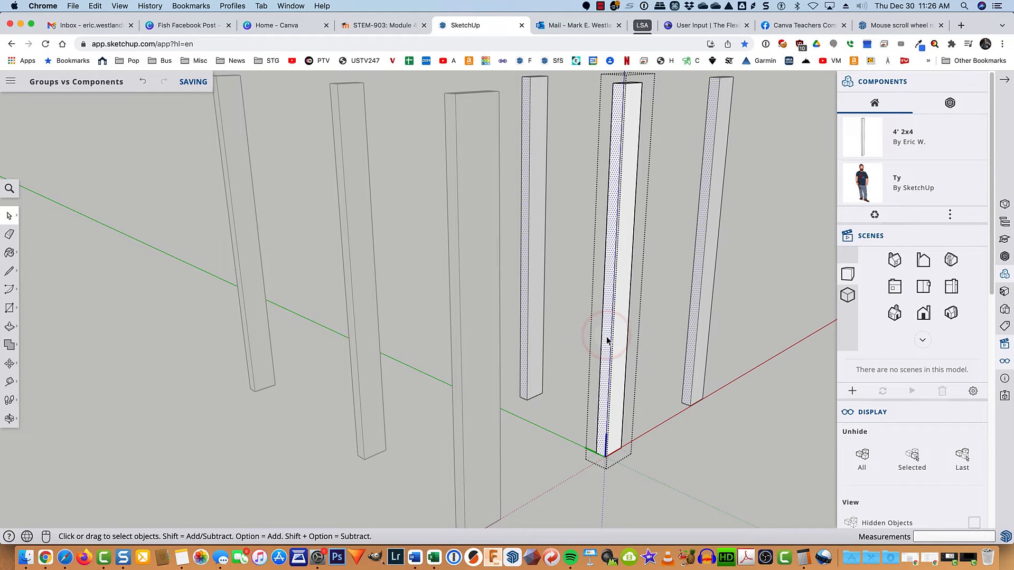
key(p)
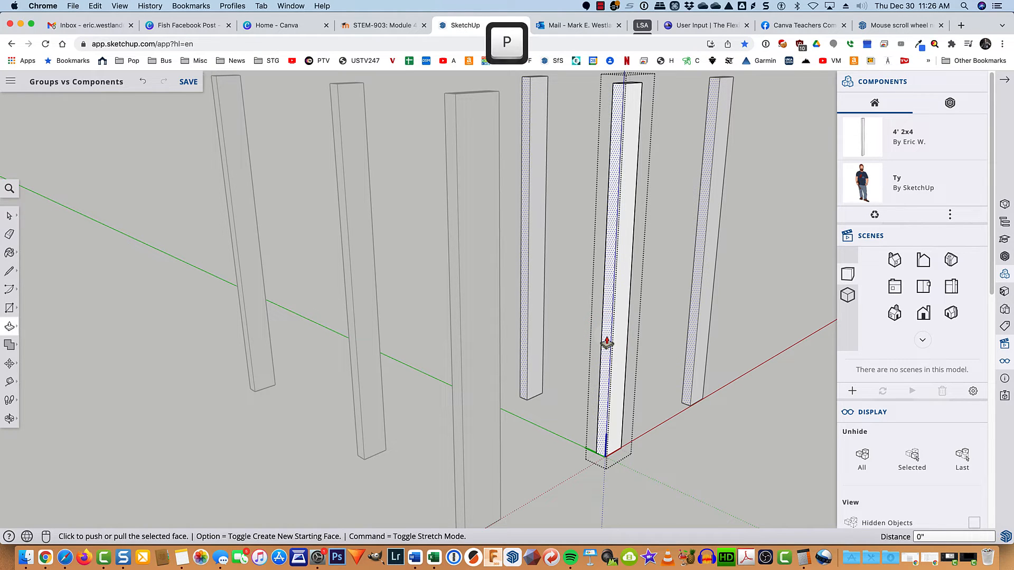
click(607, 342)
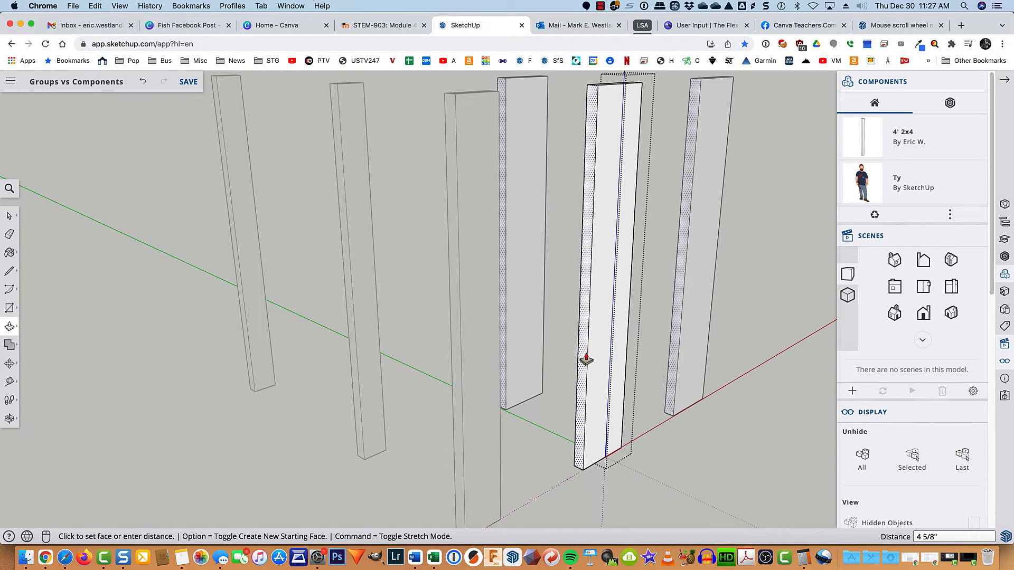
text(2)
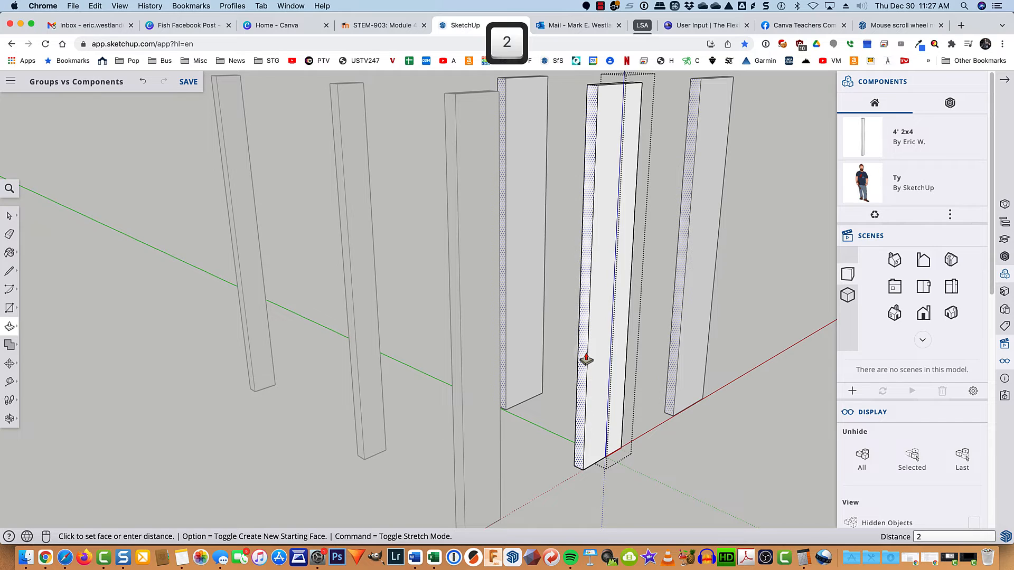
key(Return)
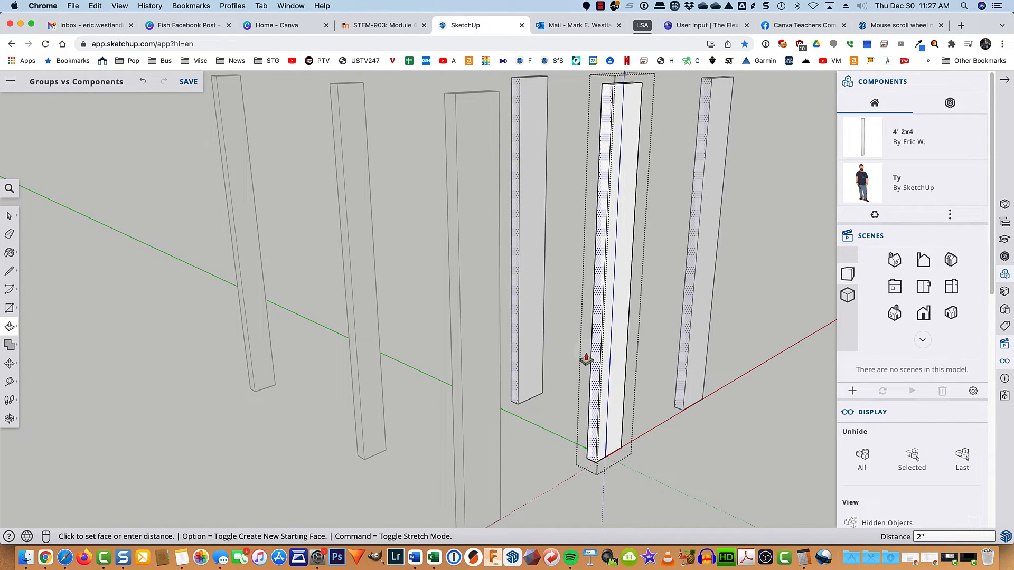
key(space)
click(696, 454)
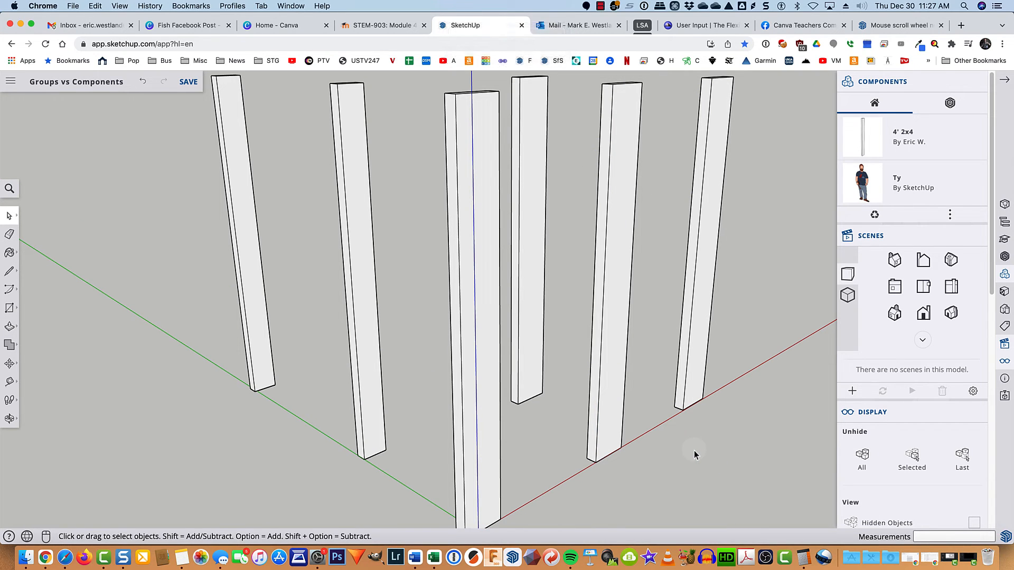
Make the farthest 4' 2x4 component on the red axis unique.
click(692, 303)
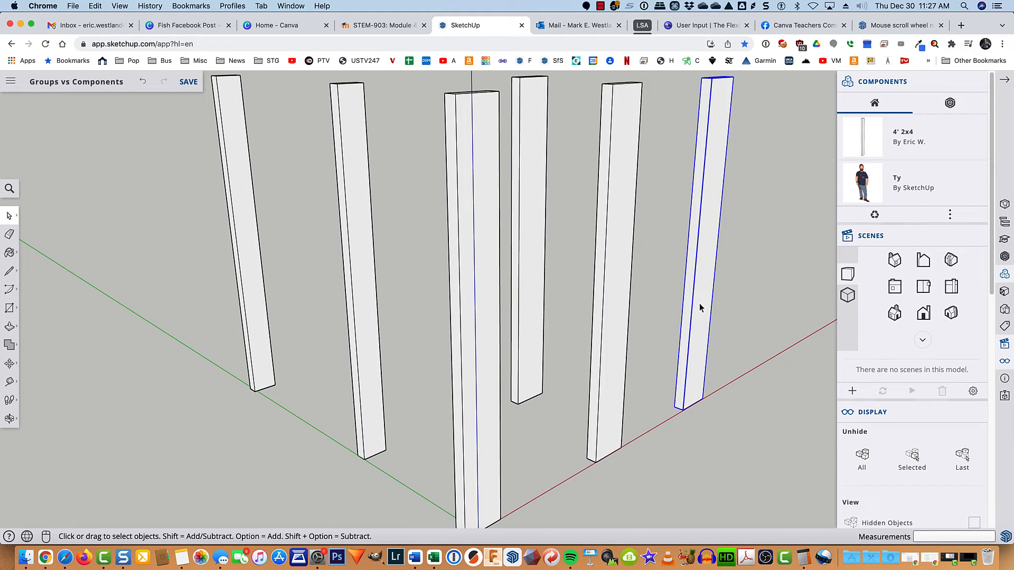
right_click(699, 307)
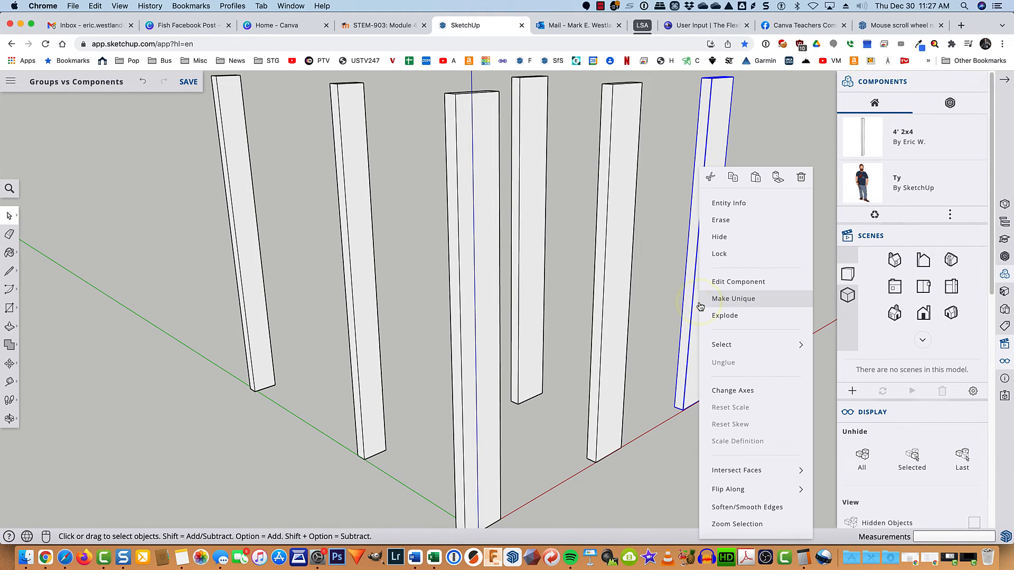
click(737, 301)
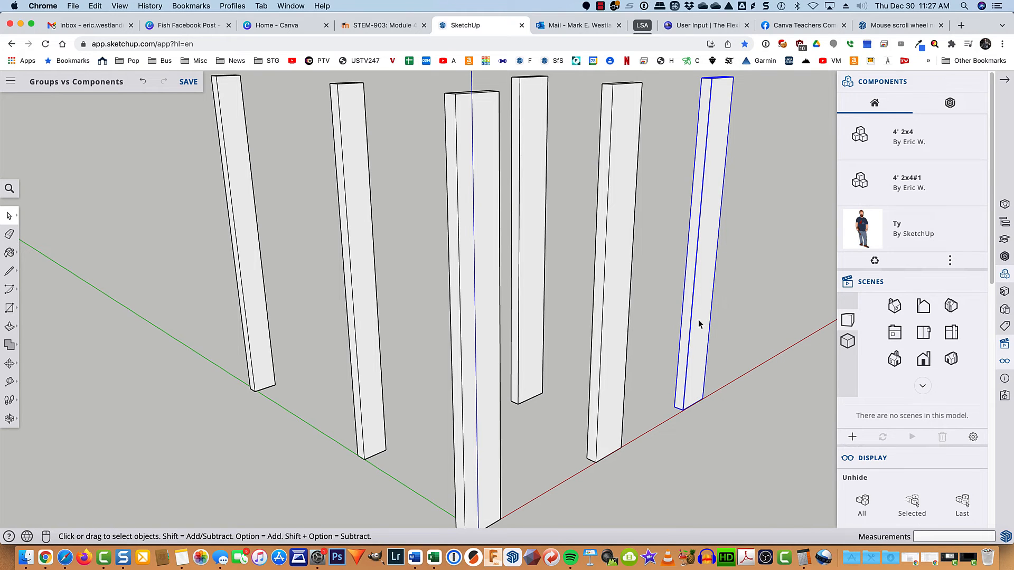
Inside the farthest component on the red axis, Push/Pull the narrow side face 2" inward, and close the component.
double_click(699, 324)
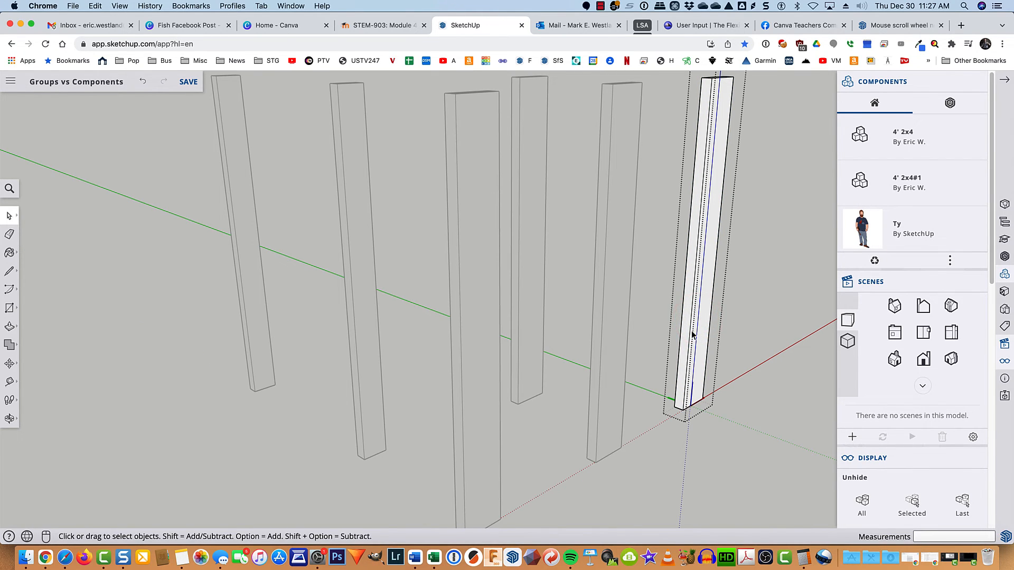
click(684, 336)
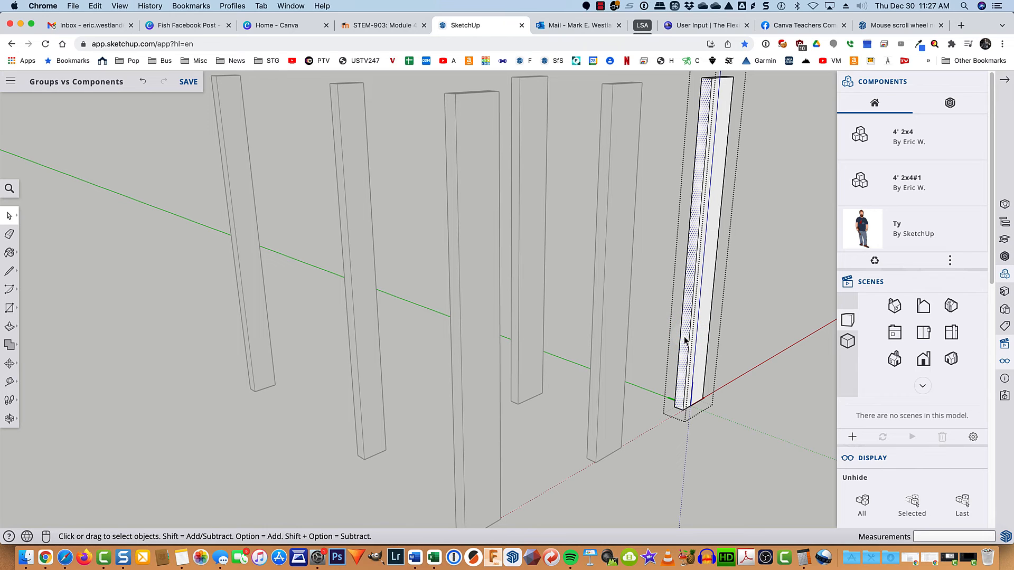
key(p)
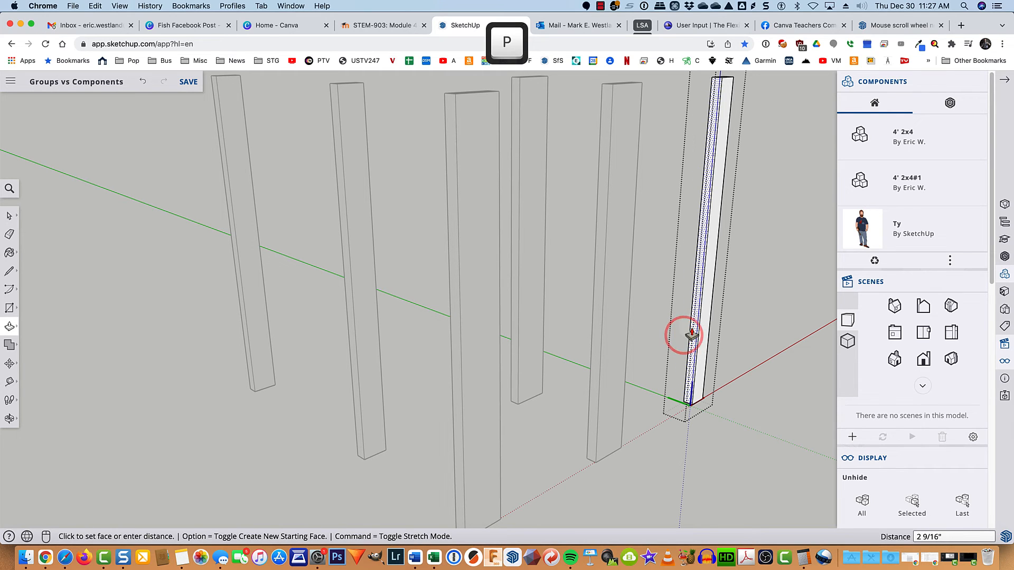
text(2)
key(Return)
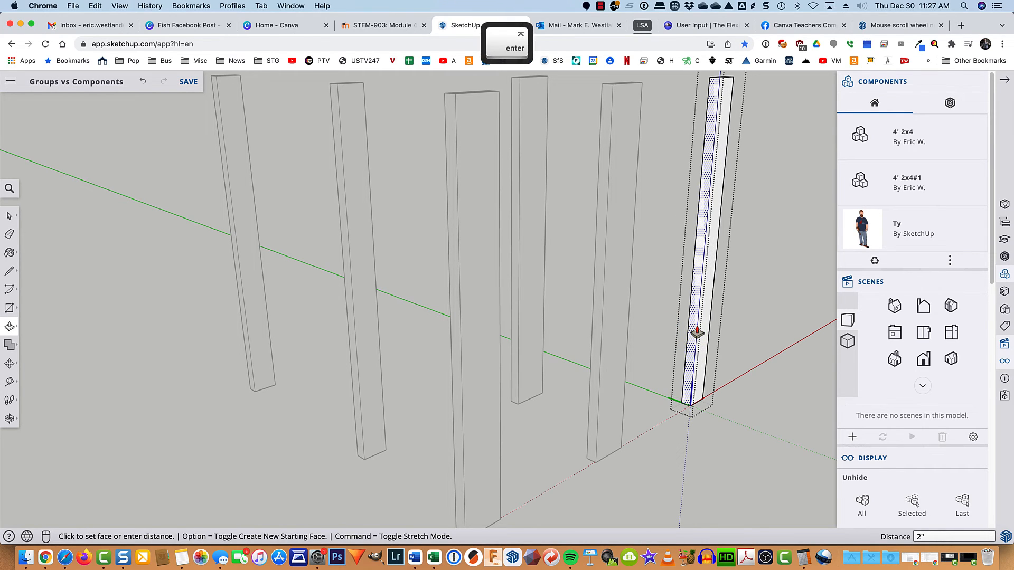
key(space)
click(745, 302)
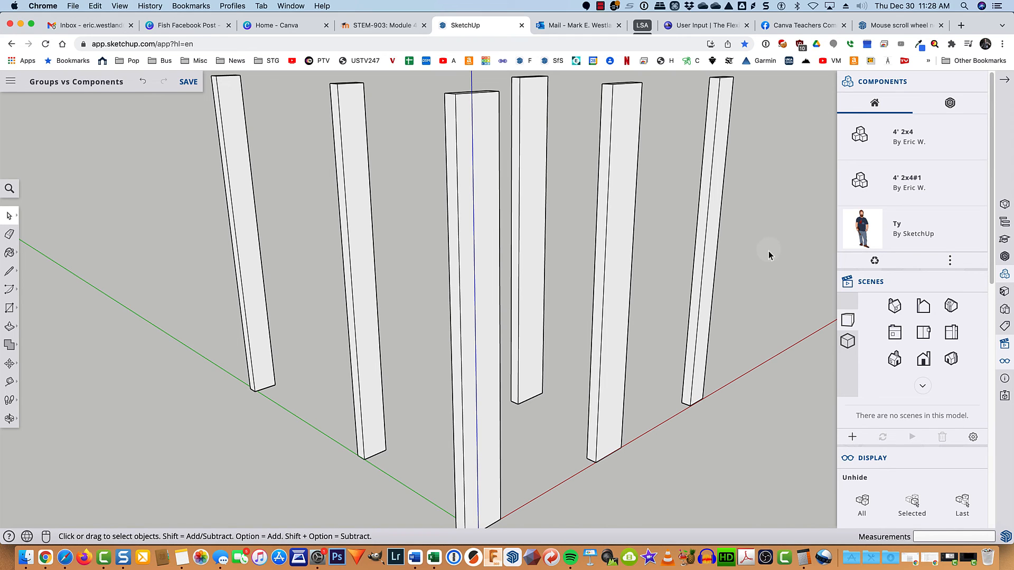
Explode the farthest component on the red axis into loose geometry and clear the selection.
click(707, 264)
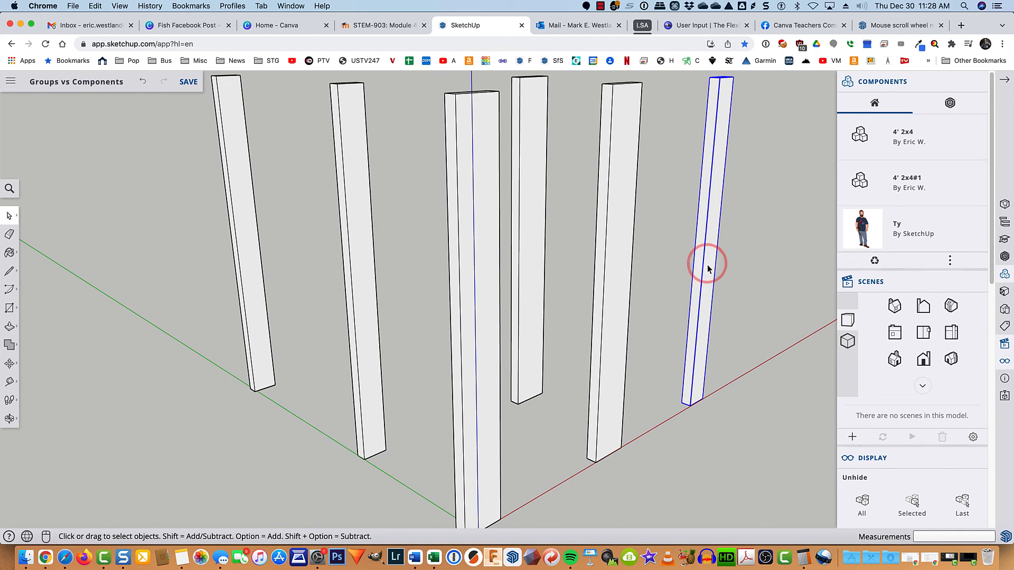
right_click(708, 264)
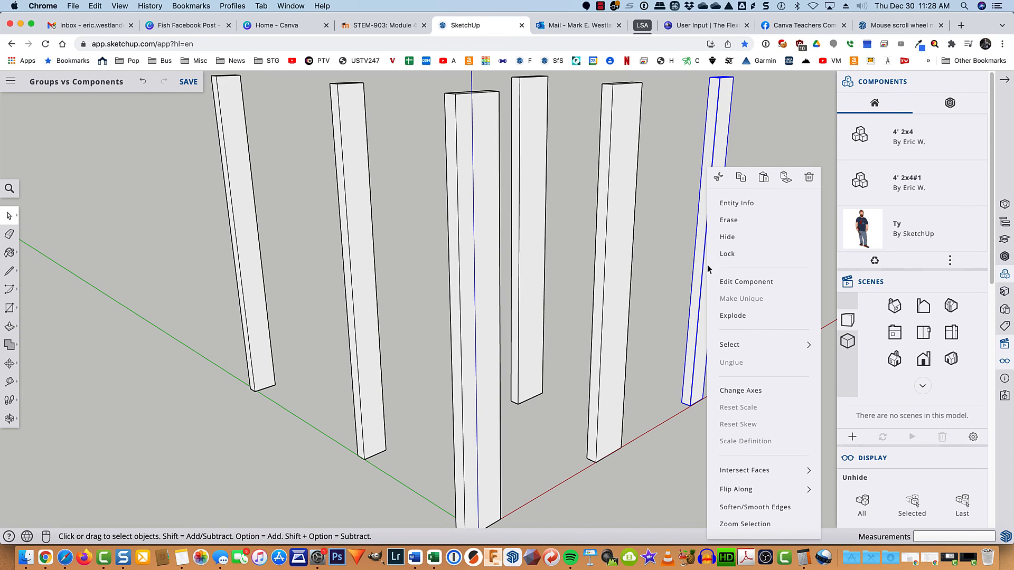
click(725, 318)
click(722, 303)
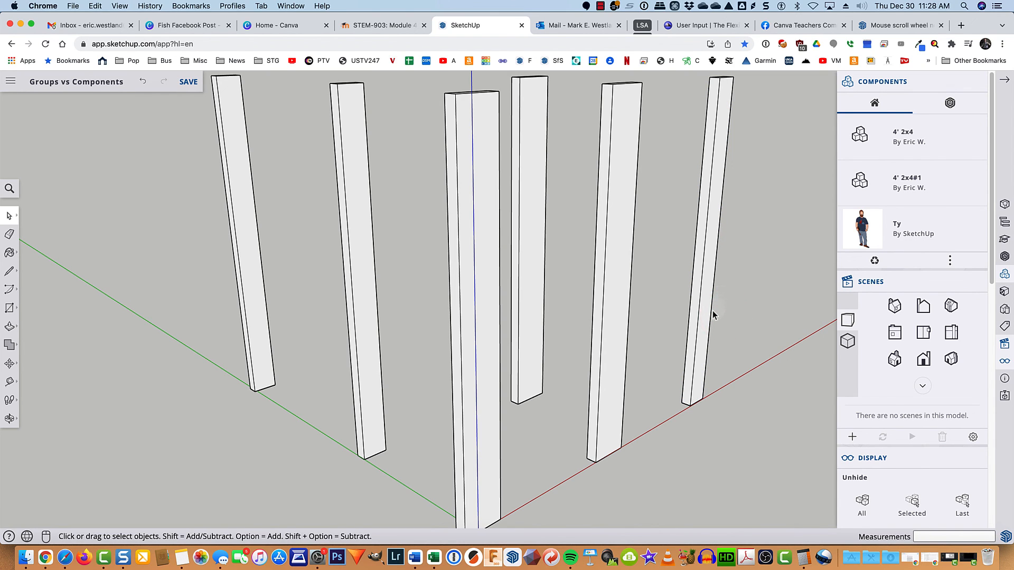
Pick individual faces of the exploded post on the red axis, and select all of its connected geometry.
click(704, 310)
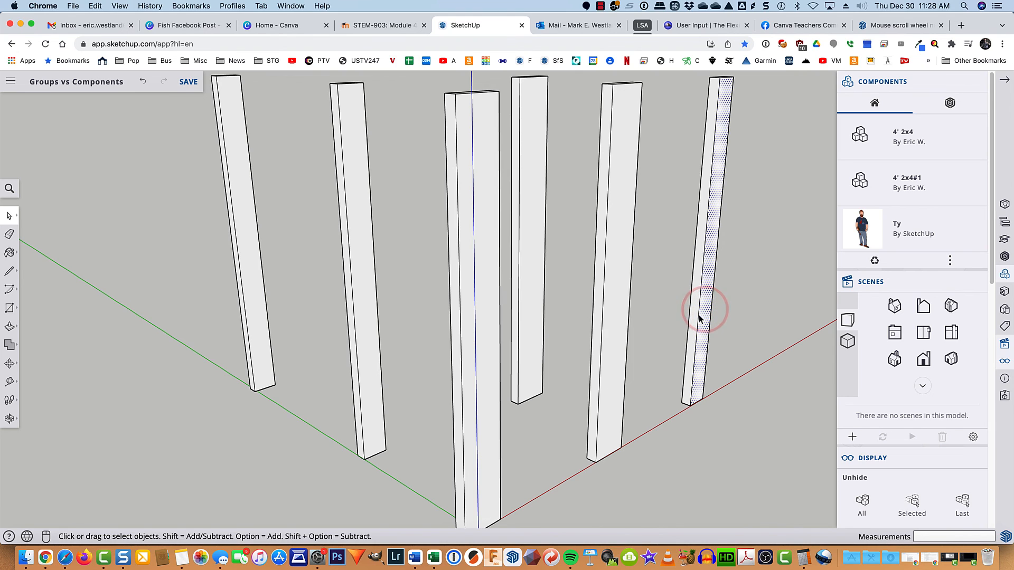
click(699, 314)
click(694, 319)
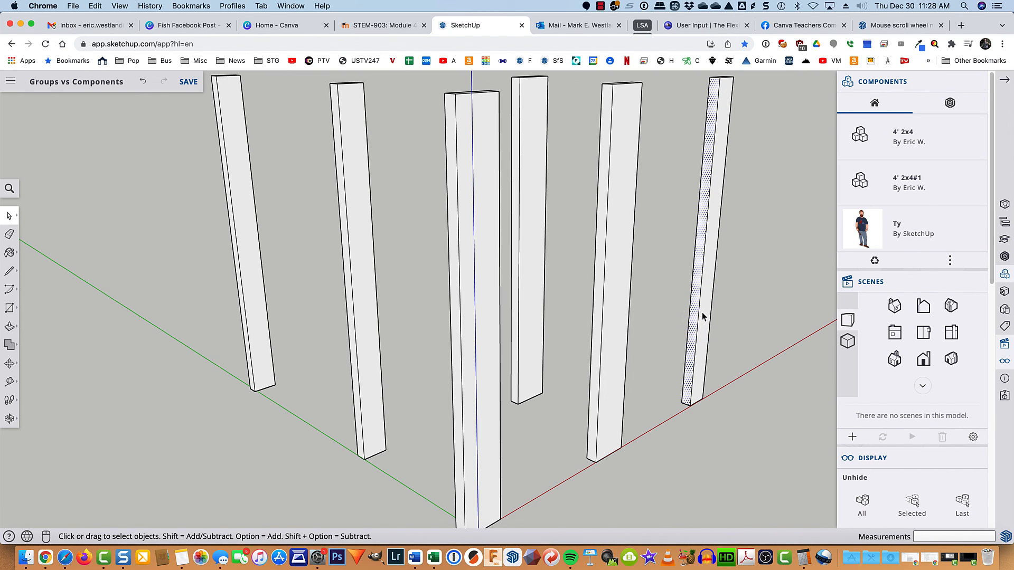
triple_click(702, 315)
right_click(702, 316)
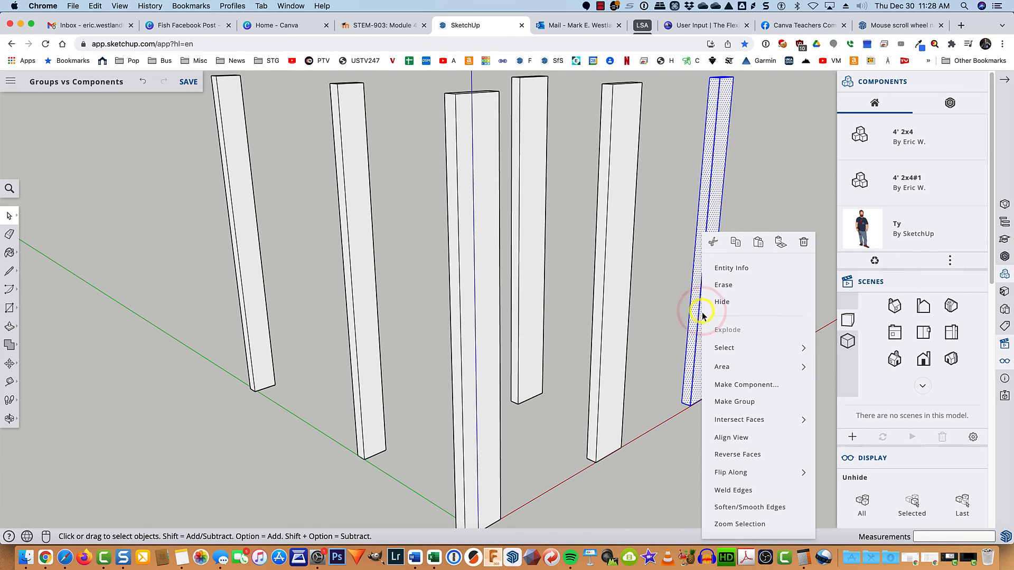